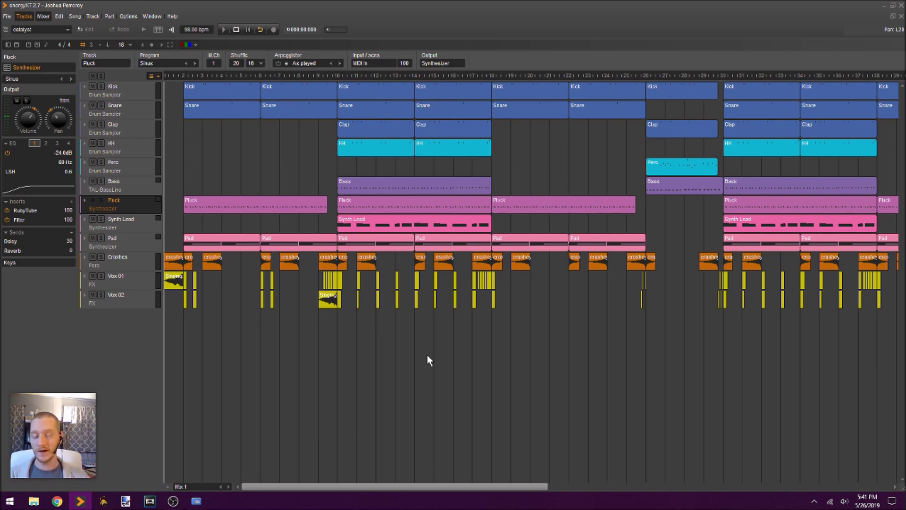
Play the catalyst arrangement from the start and skip playback ahead to bar 14 and bar 34
{"action": "key", "text": "space"}
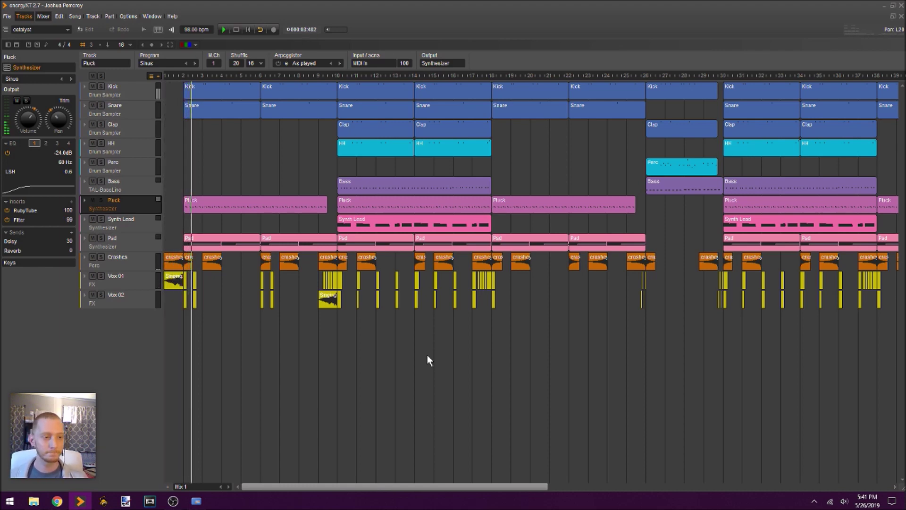
{"action": "left_click", "coordinate": [180, 504]}
{"action": "left_click", "coordinate": [858, 14]}
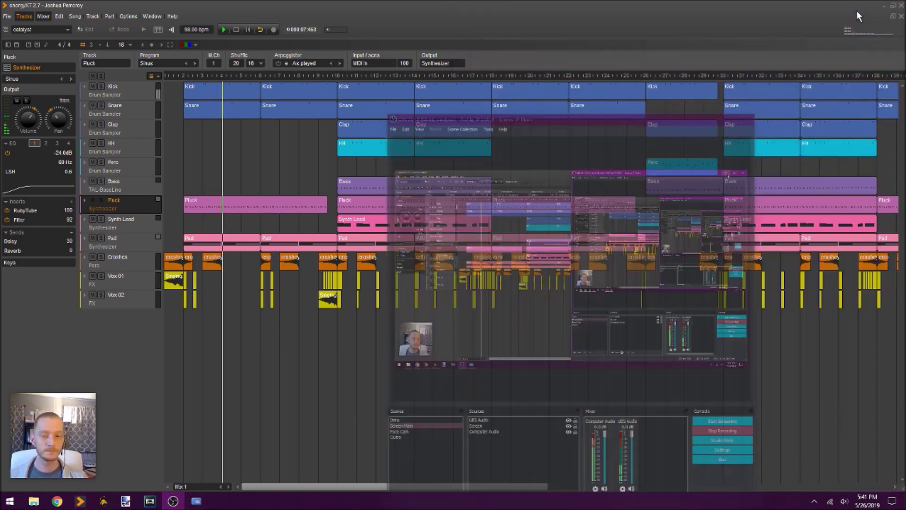
{"action": "left_click", "coordinate": [413, 76]}
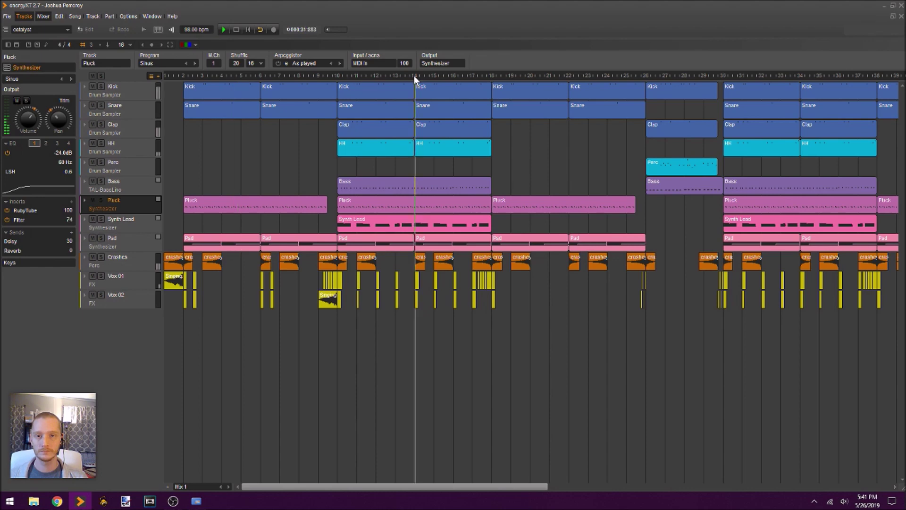
{"action": "scroll", "coordinate": [734, 339], "scroll_direction": "right", "scroll_amount": 5}
{"action": "left_click", "coordinate": [627, 75]}
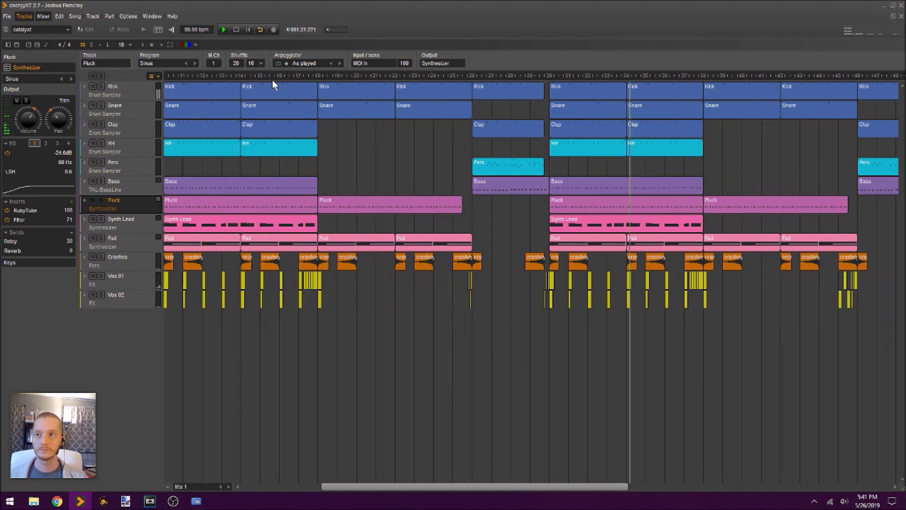
Check the channel levels in the mixer during playback, and look through the remaining arrangement up to the later sections
{"action": "left_click", "coordinate": [43, 16]}
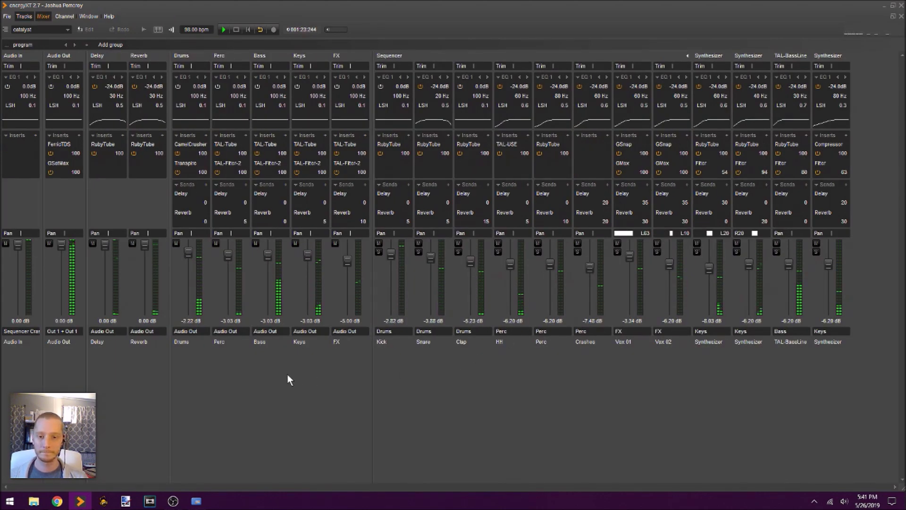
{"action": "left_click", "coordinate": [26, 18]}
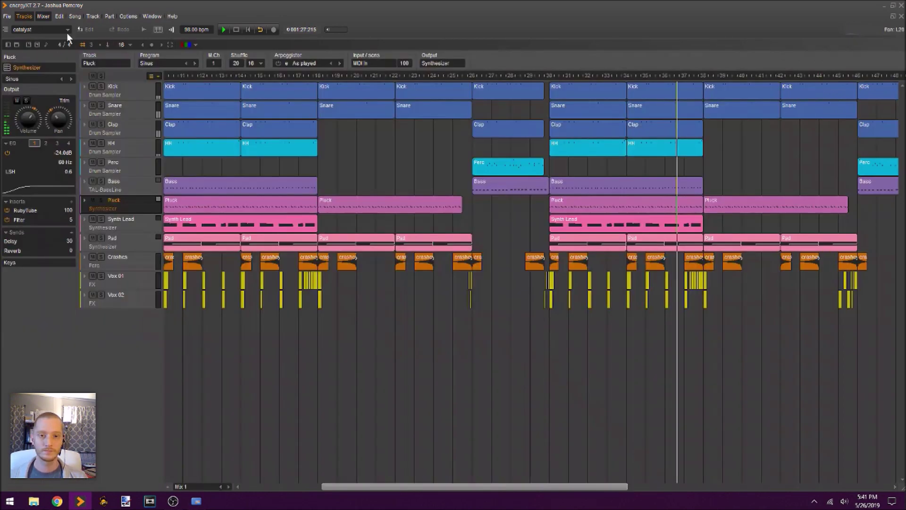
{"action": "scroll", "coordinate": [732, 369], "scroll_direction": "right", "scroll_amount": 5}
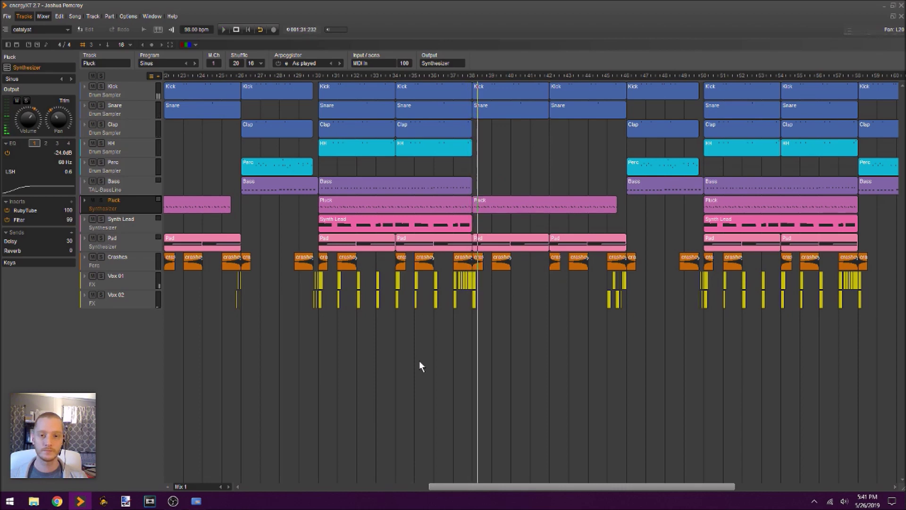
{"action": "scroll", "coordinate": [501, 370], "scroll_direction": "right", "scroll_amount": 4}
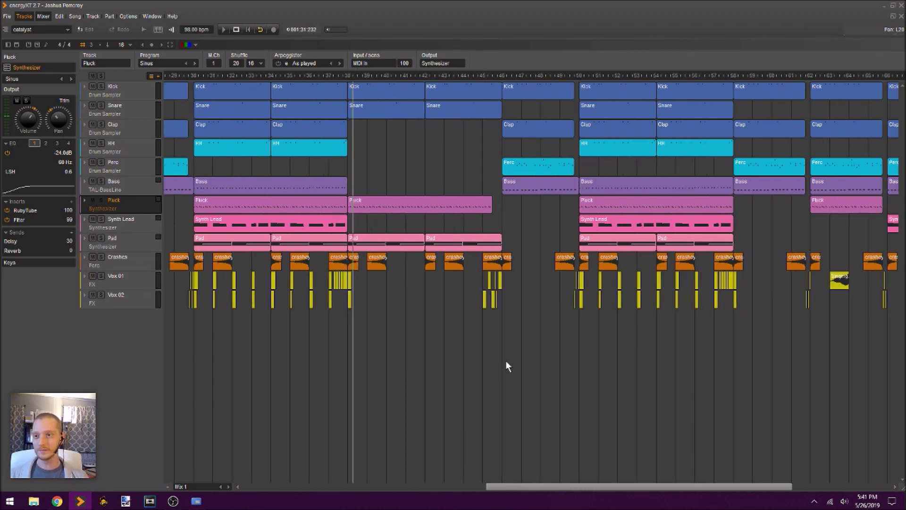
{"action": "scroll", "coordinate": [576, 361], "scroll_direction": "right", "scroll_amount": 3}
Inspect the FerricTDS and GSatMax inserts on the Audio Out mixer channel and return to the track arrangement
{"action": "key", "text": "F3"}
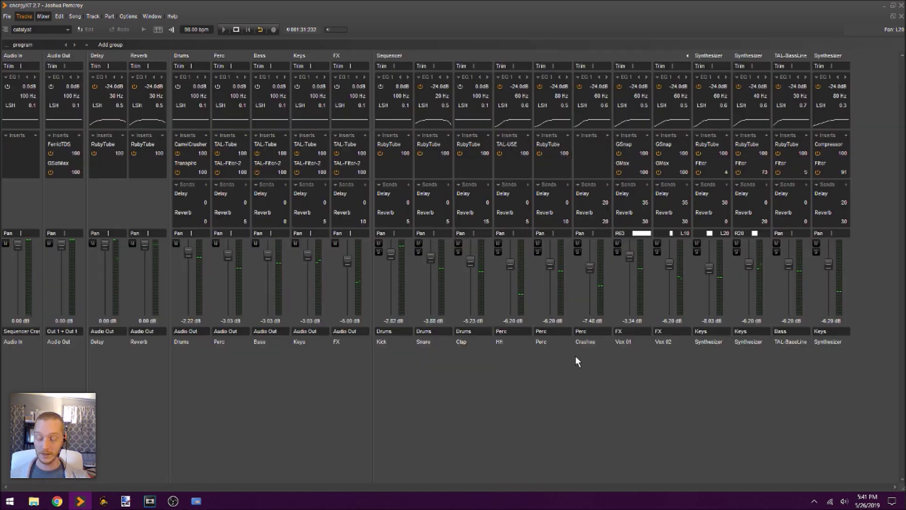
{"action": "left_click", "coordinate": [64, 143]}
{"action": "left_click", "coordinate": [61, 162]}
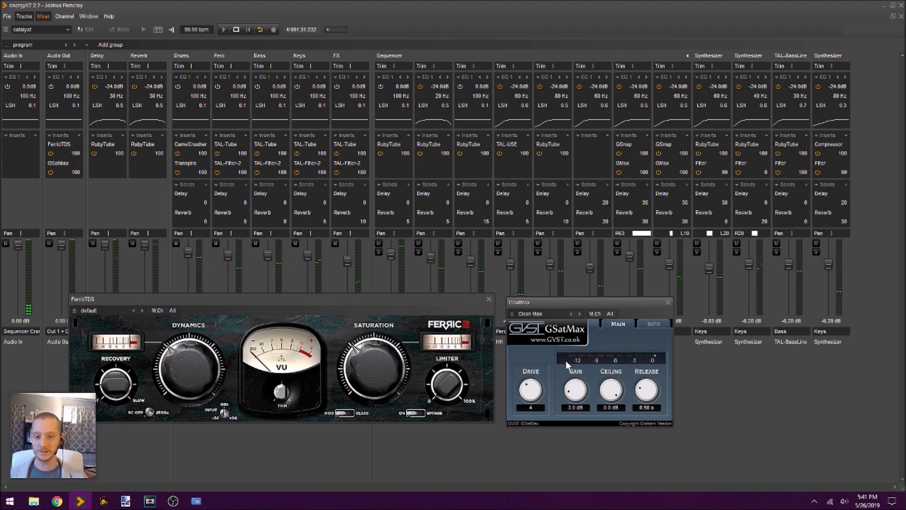
{"action": "left_click", "coordinate": [489, 299]}
{"action": "left_click", "coordinate": [668, 302]}
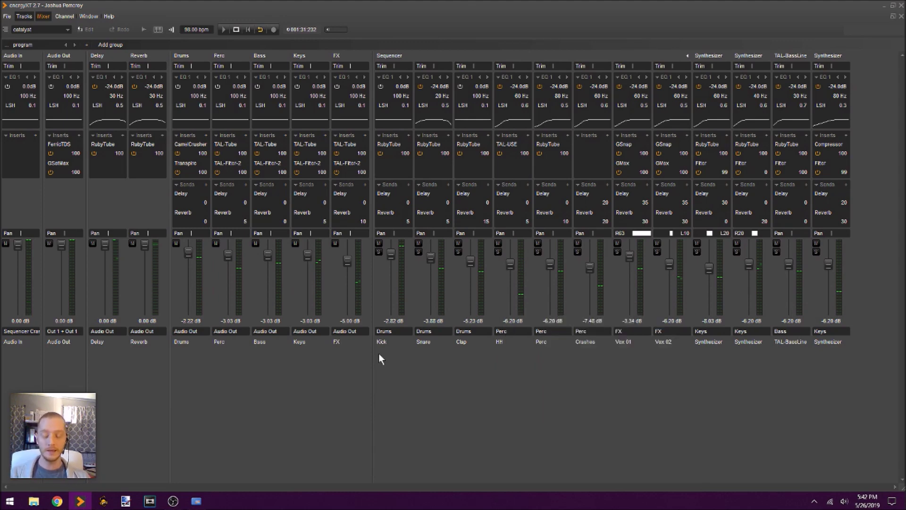
{"action": "key", "text": "Tab"}
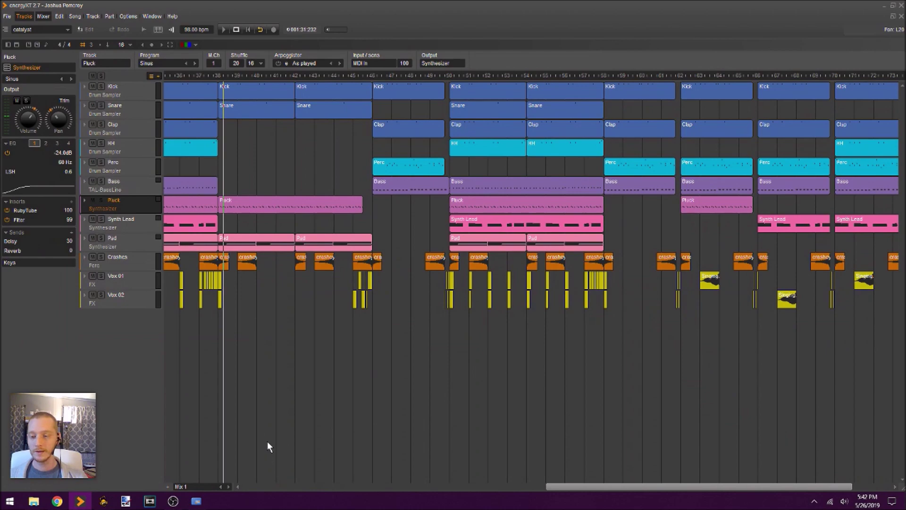
Switch to ocenaudio, load the catalyst audio file from the desktop and examine its waveform around the two-minute mark
{"action": "left_click", "coordinate": [885, 6]}
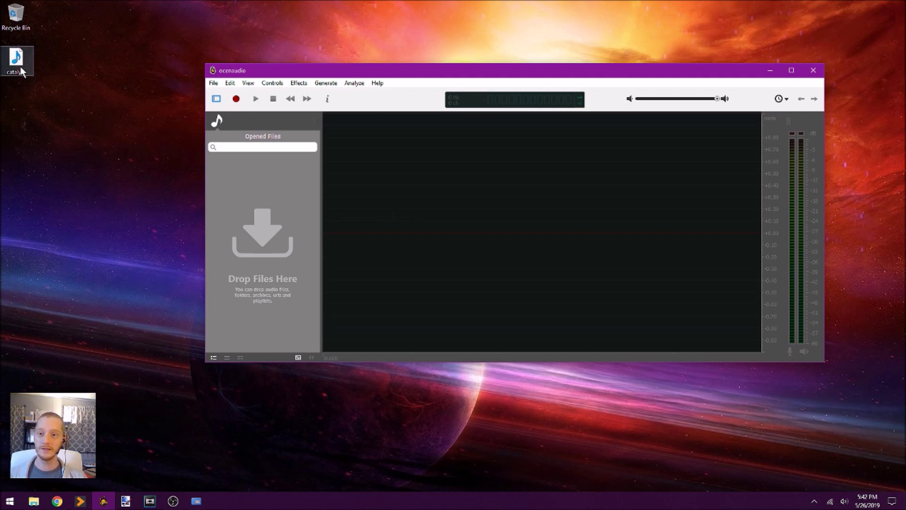
{"action": "left_click_drag", "start_coordinate": [21, 67], "coordinate": [279, 246]}
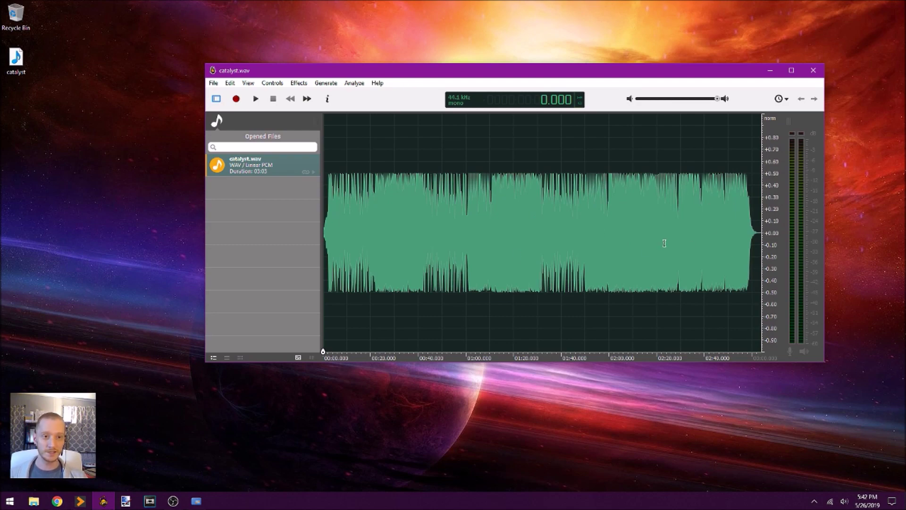
{"action": "scroll", "coordinate": [576, 274], "scroll_direction": "up", "scroll_amount": 5}
{"action": "scroll", "coordinate": [576, 274], "scroll_direction": "up", "scroll_amount": 1}
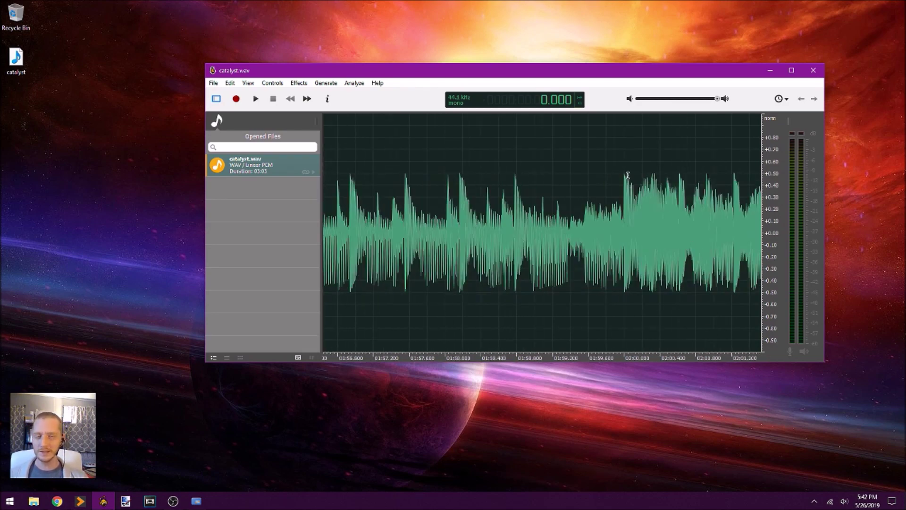
{"action": "scroll", "coordinate": [538, 273], "scroll_direction": "up", "scroll_amount": 3}
{"action": "scroll", "coordinate": [529, 259], "scroll_direction": "down", "scroll_amount": 4}
{"action": "scroll", "coordinate": [530, 259], "scroll_direction": "down", "scroll_amount": 1}
{"action": "left_click_drag", "start_coordinate": [678, 246], "coordinate": [717, 245]}
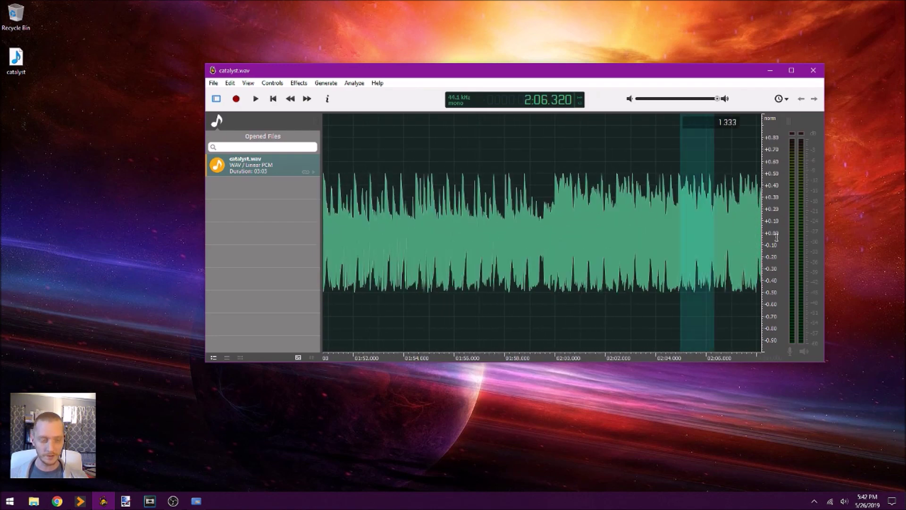
{"action": "key", "text": "shift+End"}
{"action": "left_click", "coordinate": [648, 247]}
{"action": "left_click_drag", "start_coordinate": [639, 247], "coordinate": [803, 260]}
{"action": "left_click", "coordinate": [706, 264]}
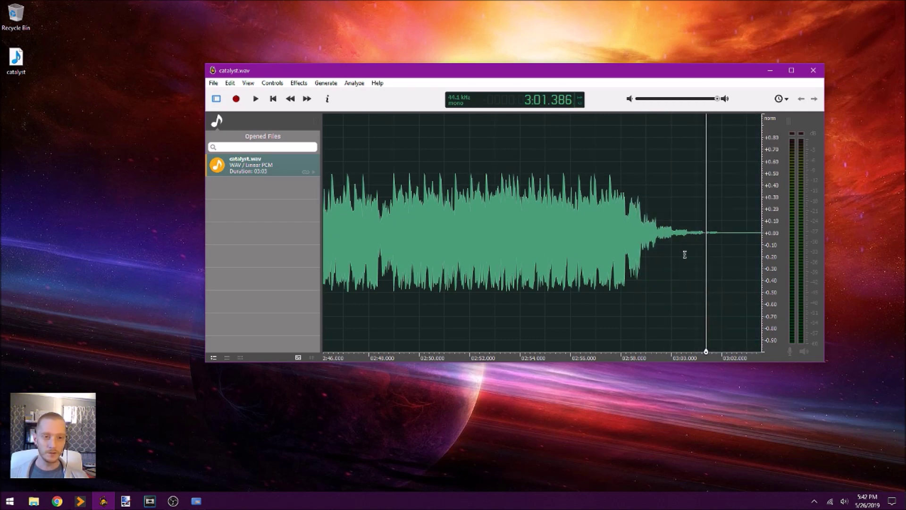
{"action": "left_click", "coordinate": [733, 253]}
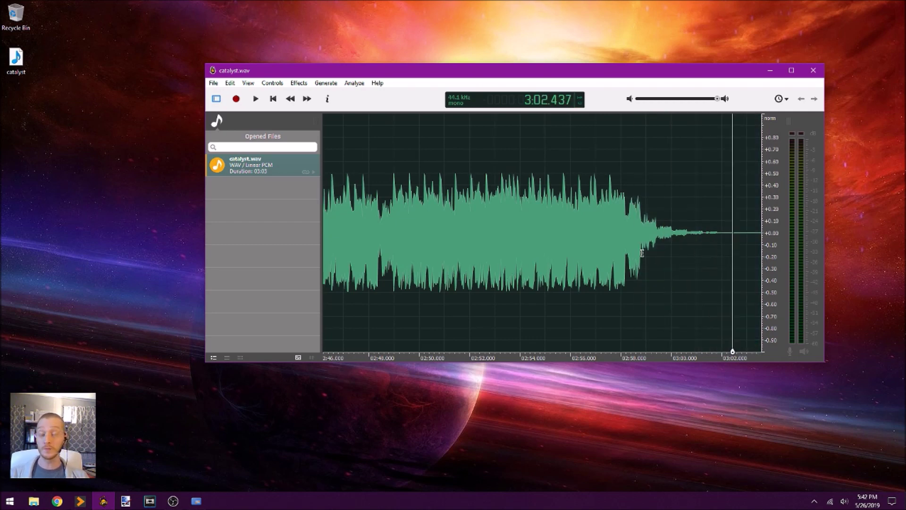
Select the near-silent tail from about 3:01.367 to the end of the track, listen to it and apply a Fade Out
{"action": "left_click_drag", "start_coordinate": [721, 248], "coordinate": [877, 249]}
{"action": "mouse_move", "coordinate": [720, 260]}
{"action": "left_mouse_down"}
{"action": "mouse_move", "coordinate": [705, 248]}
{"action": "mouse_move", "coordinate": [705, 257]}
{"action": "left_mouse_up"}
{"action": "key", "text": "space"}
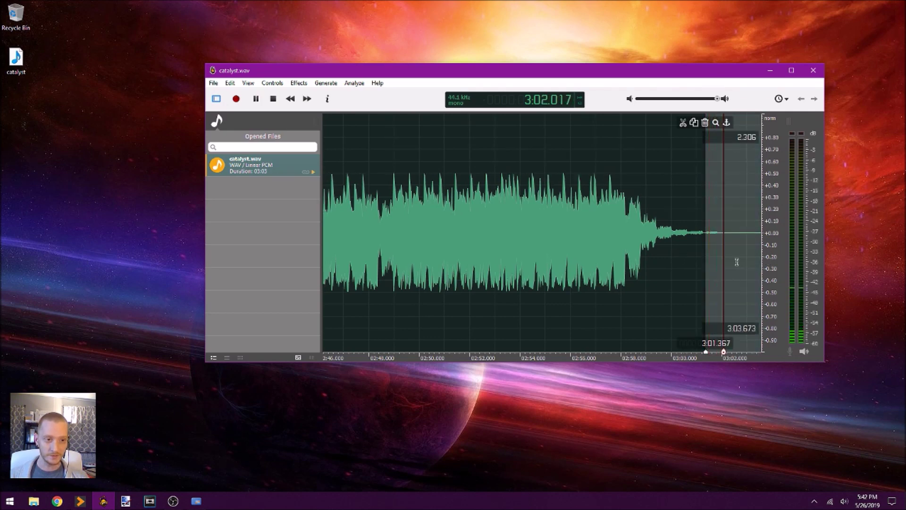
{"action": "key", "text": "space"}
{"action": "key", "text": "space"}
{"action": "key", "text": "Delete"}
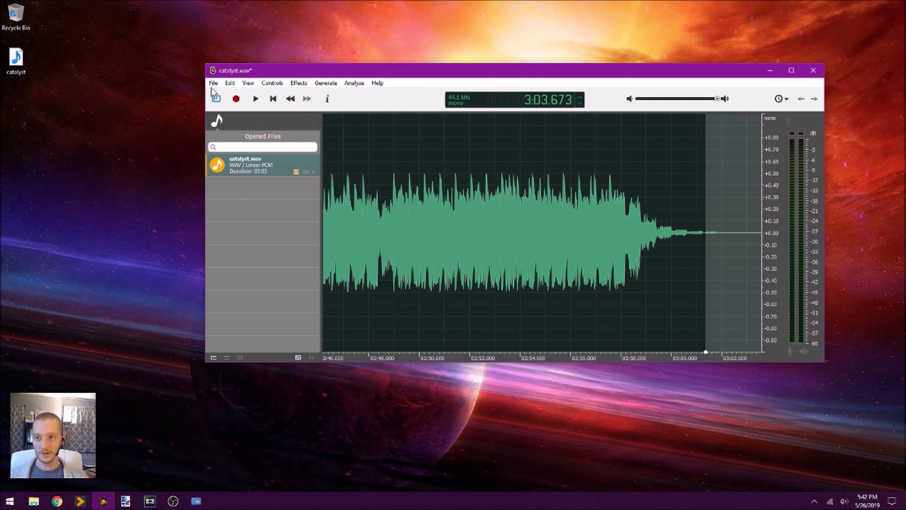
Look up the key bindings of the fade commands in the preferences, filtering by "fade"
{"action": "left_click", "coordinate": [229, 86]}
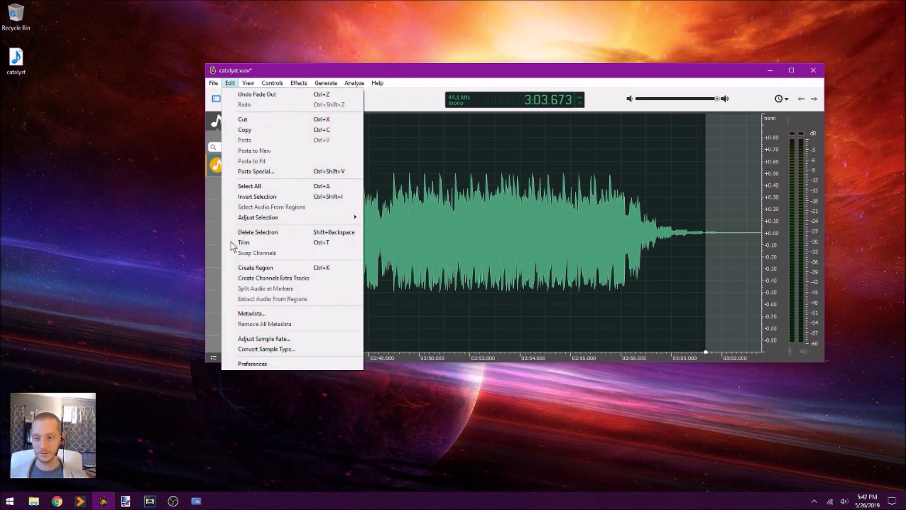
{"action": "left_click", "coordinate": [274, 365]}
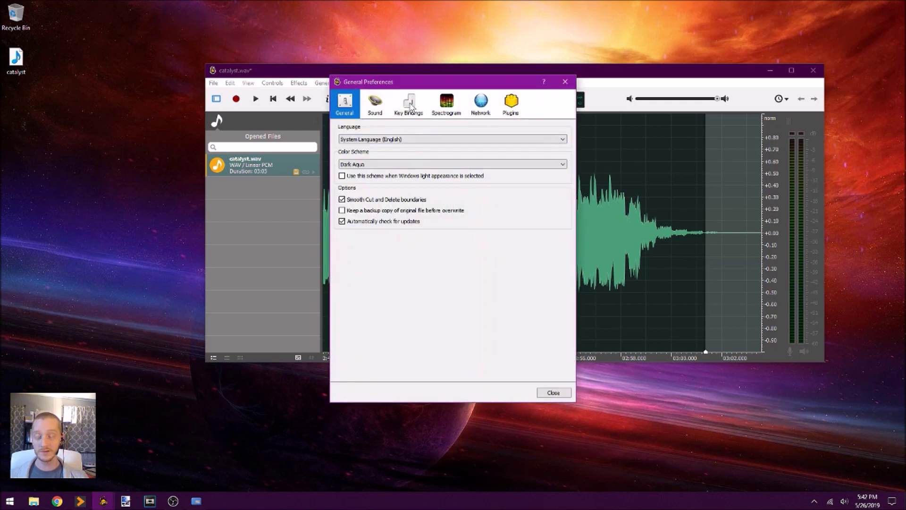
{"action": "left_click", "coordinate": [409, 105]}
{"action": "left_click", "coordinate": [410, 131]}
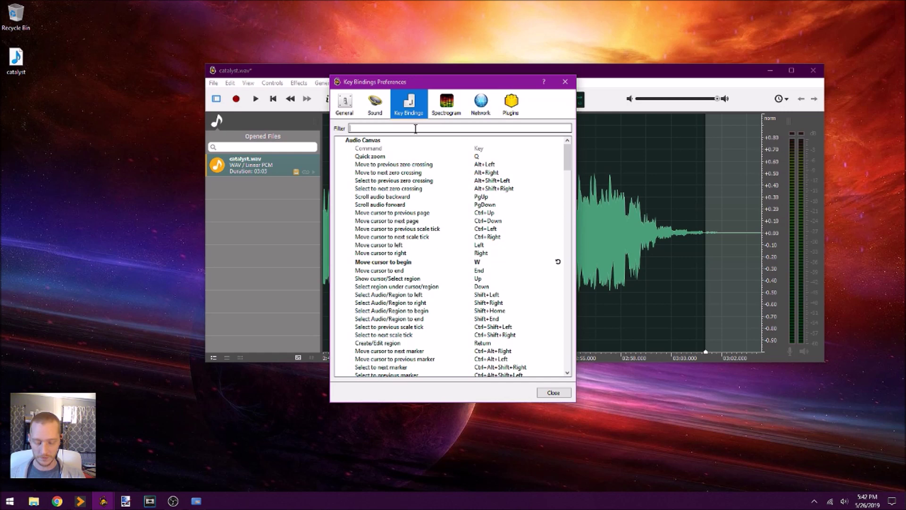
{"action": "type", "text": "fade"}
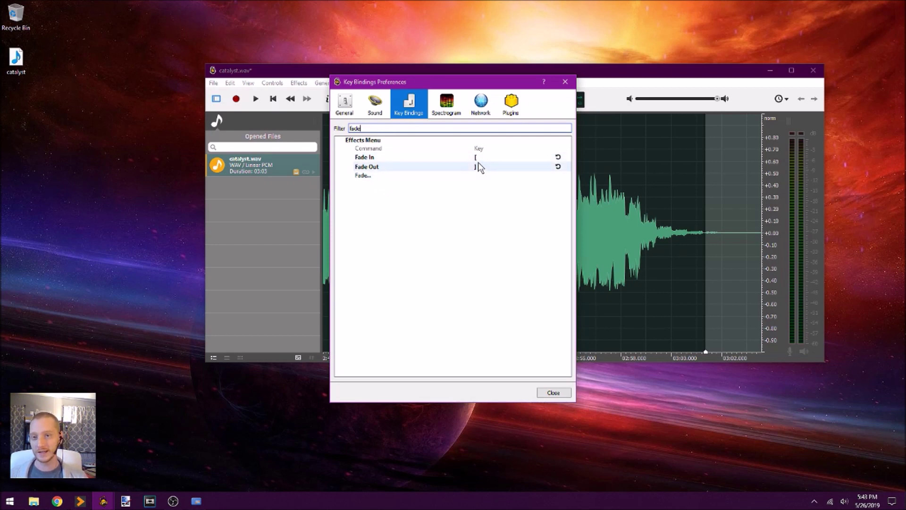
{"action": "left_click", "coordinate": [554, 393]}
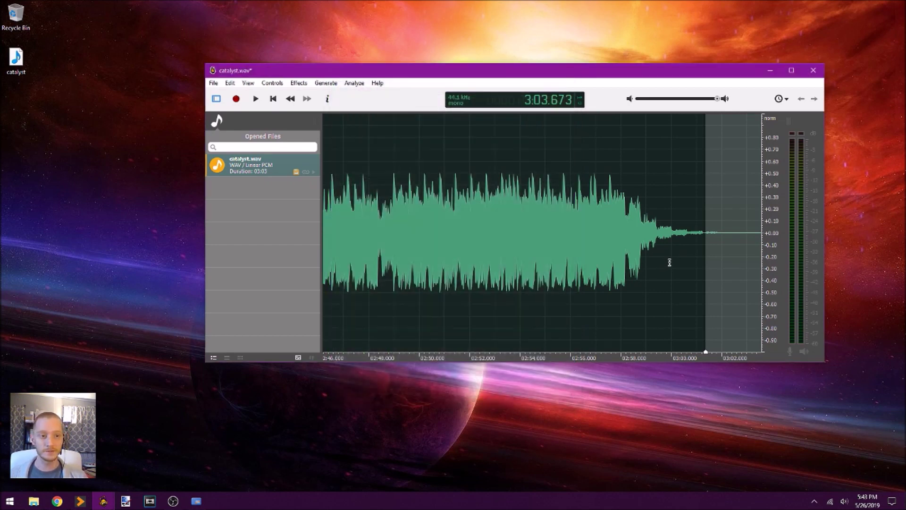
Listen to the track's beginning and its ending from about 2:56.5, and return the playback cursor to the start
{"action": "left_click", "coordinate": [669, 264]}
{"action": "key", "text": "ctrl+0"}
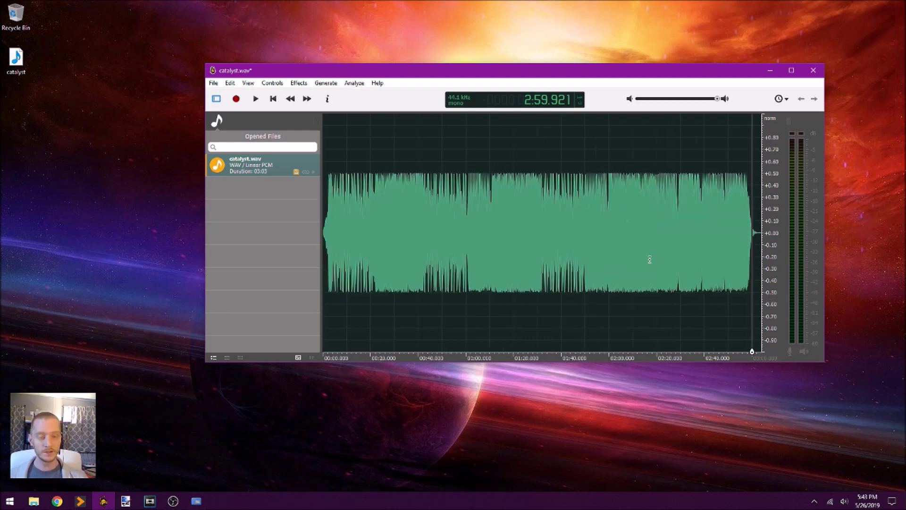
{"action": "key", "text": "Home"}
{"action": "key", "text": "space"}
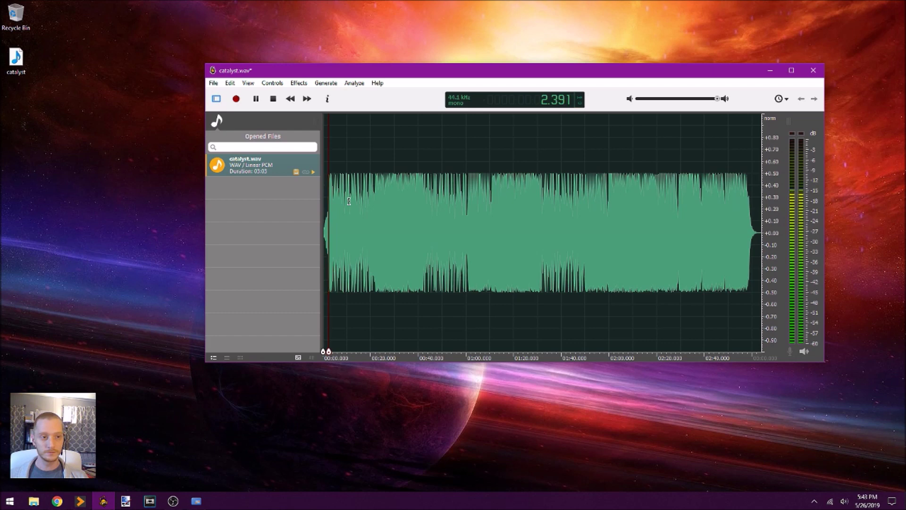
{"action": "key", "text": "space"}
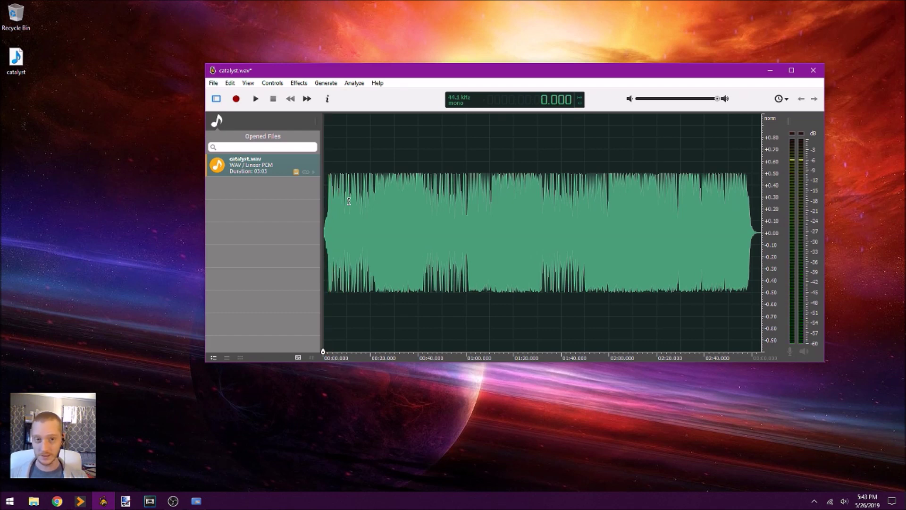
{"action": "left_click", "coordinate": [744, 213]}
{"action": "key", "text": "space"}
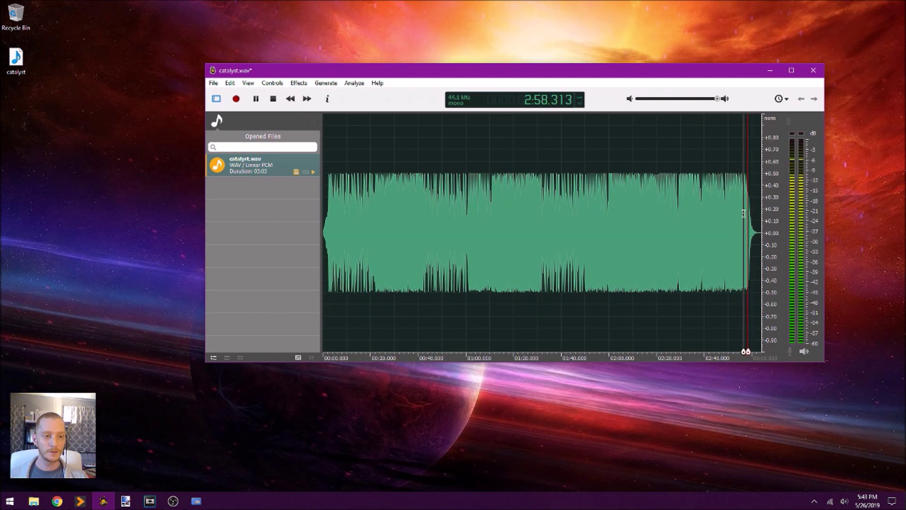
{"action": "key", "text": "space"}
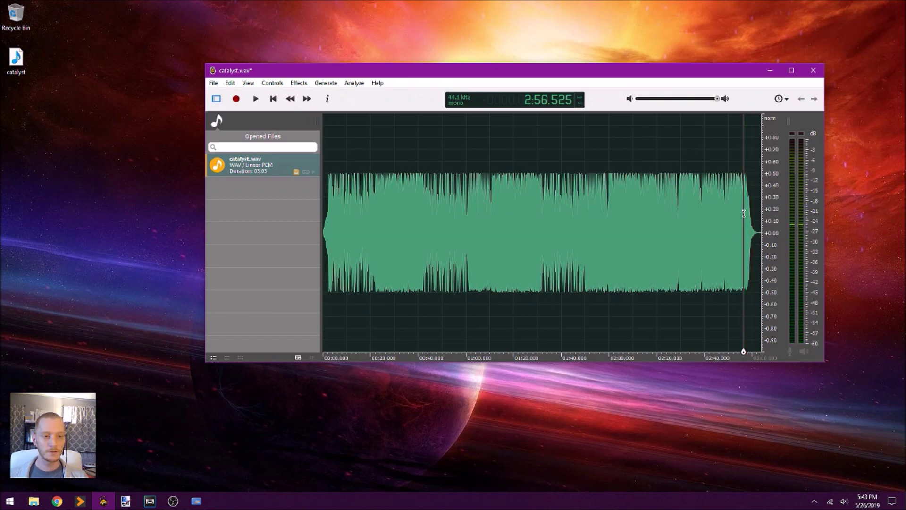
{"action": "key", "text": "Home"}
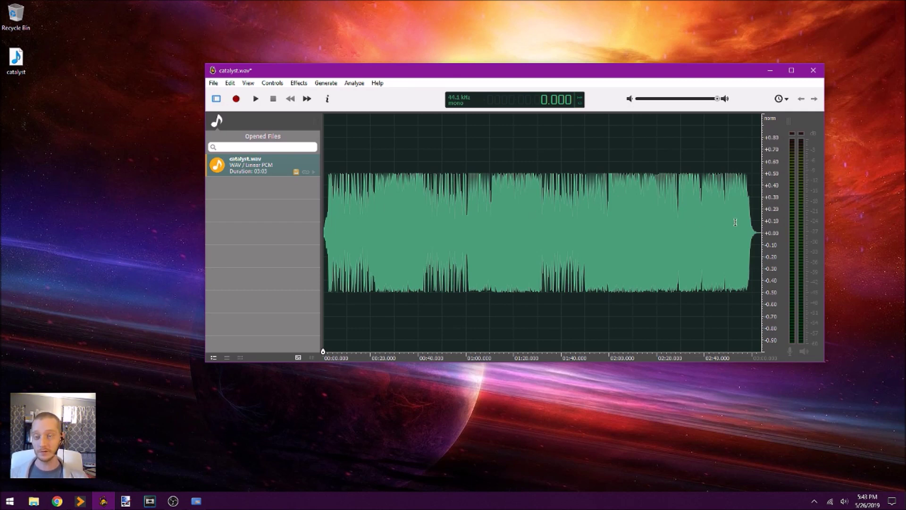
Open the detail properties of catalyst.wav and enter the song name "catalyst" and the artist "anu"
{"action": "right_click", "coordinate": [273, 168]}
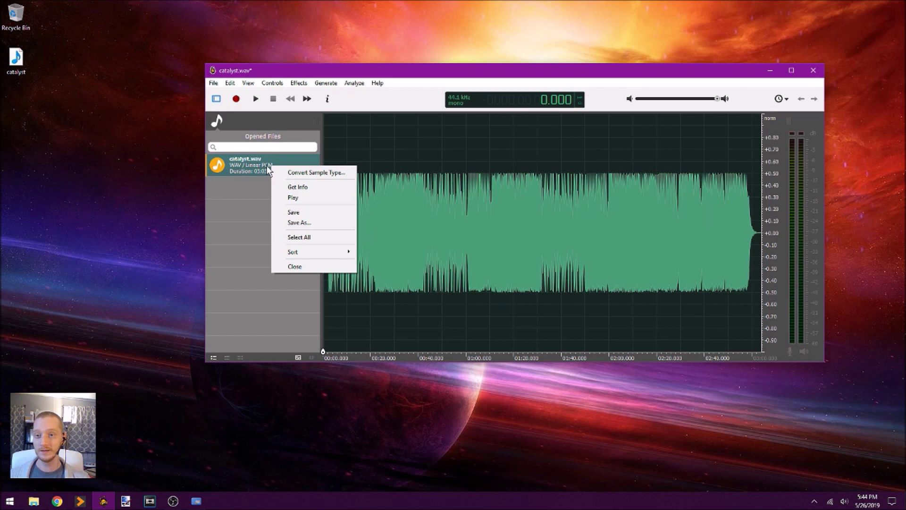
{"action": "left_click", "coordinate": [318, 195]}
{"action": "left_click_drag", "start_coordinate": [529, 132], "coordinate": [500, 131]}
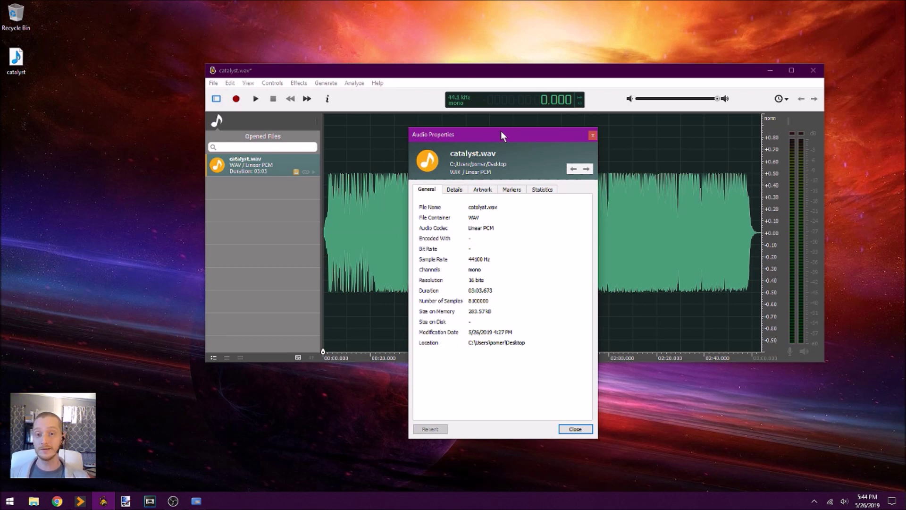
{"action": "left_click", "coordinate": [455, 190]}
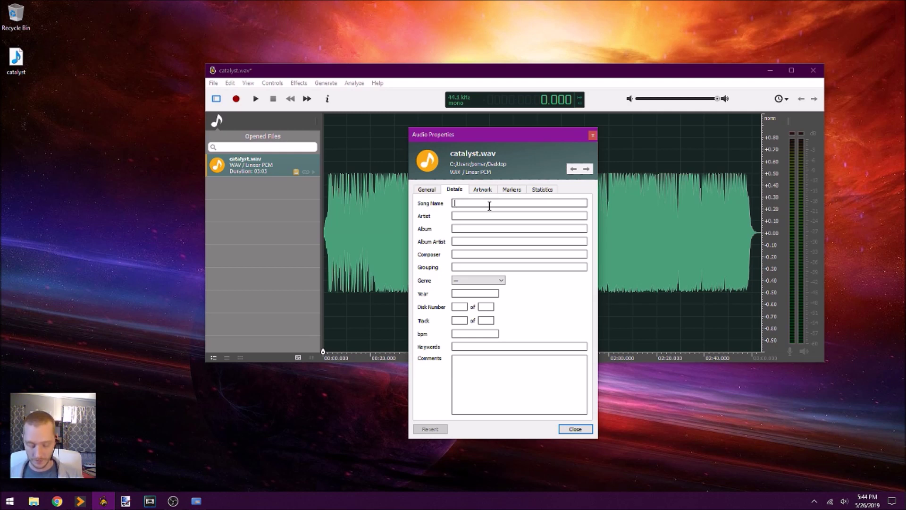
{"action": "type", "text": "ca"}
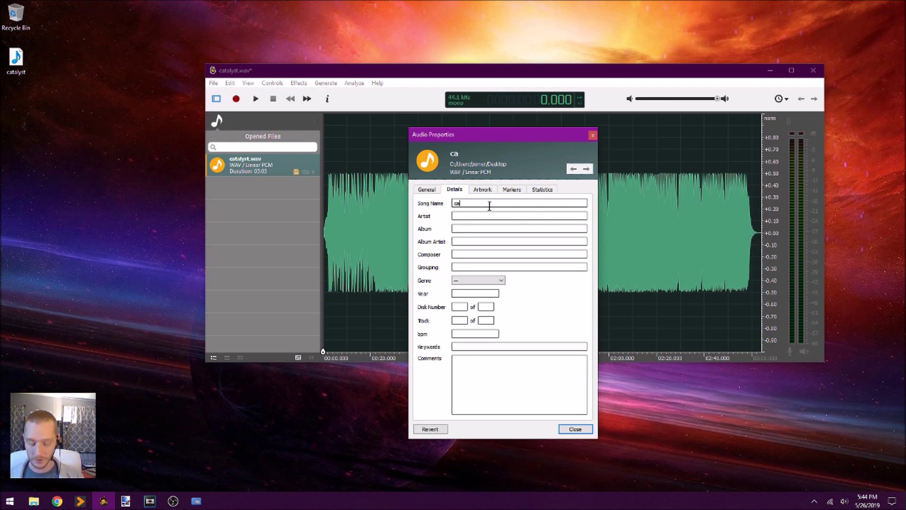
{"action": "type", "text": "talyst"}
{"action": "key", "text": "Tab"}
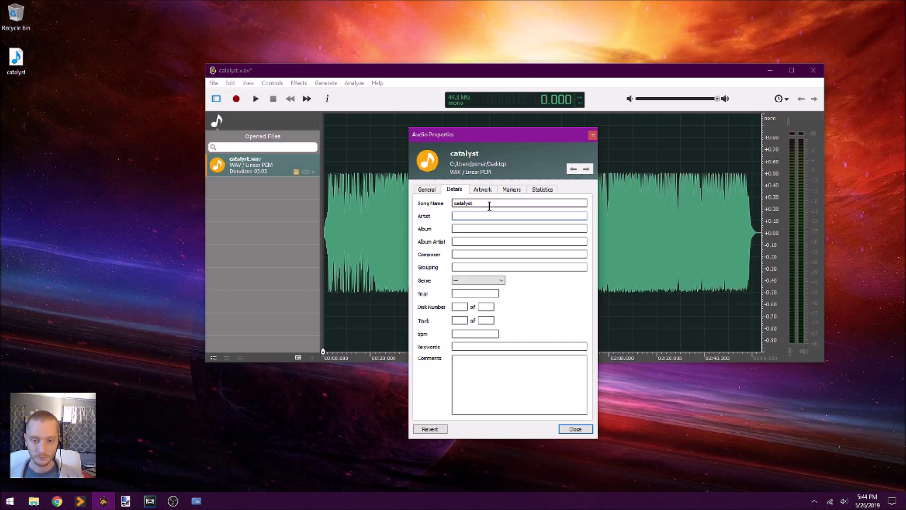
{"action": "type", "text": "anu"}
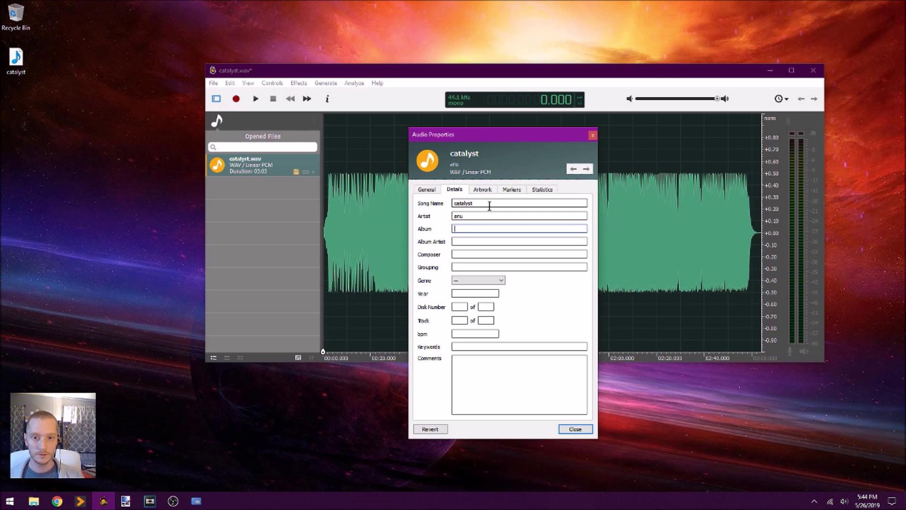
Copy the song name "catalyst" into the album field and enter the composer's full name
{"action": "double_click", "coordinate": [467, 202]}
{"action": "key", "text": "ctrl+c"}
{"action": "left_click", "coordinate": [477, 228]}
{"action": "key", "text": "ctrl+v"}
{"action": "left_click", "coordinate": [456, 242]}
{"action": "left_click", "coordinate": [477, 254]}
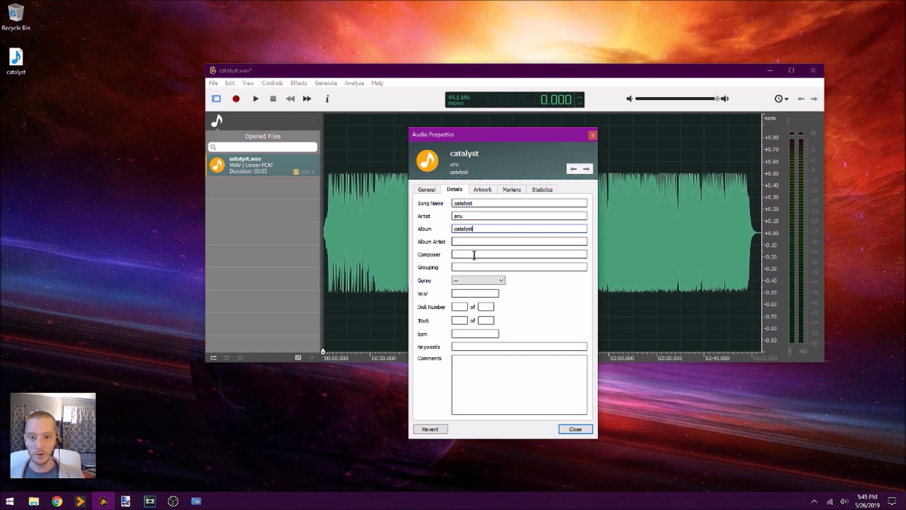
{"action": "type", "text": "Joshua Pomeroy"}
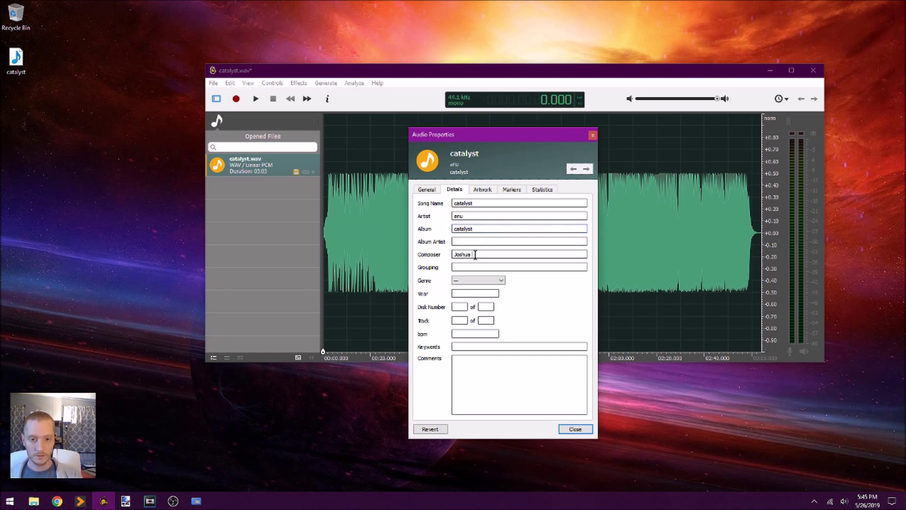
Set the song's genre to Electronic and its year to 2019
{"action": "left_click", "coordinate": [502, 281]}
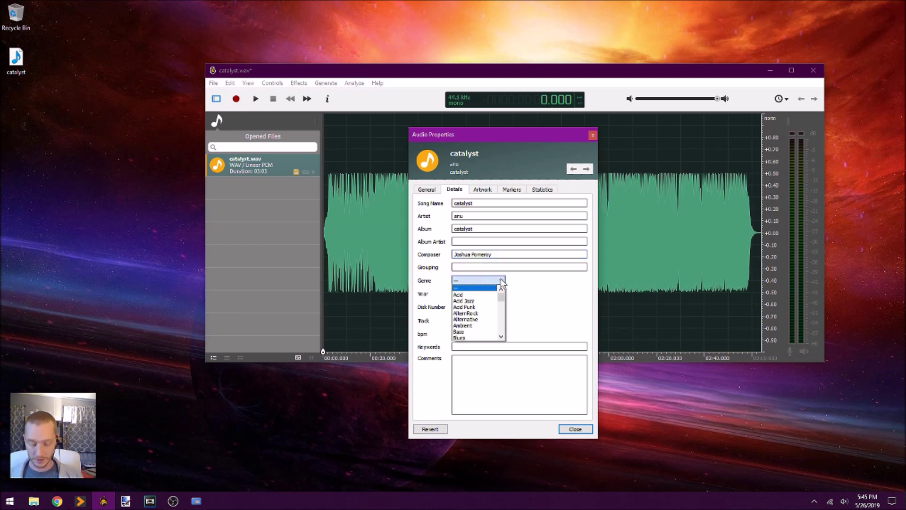
{"action": "key", "text": "e"}
{"action": "left_click", "coordinate": [476, 337]}
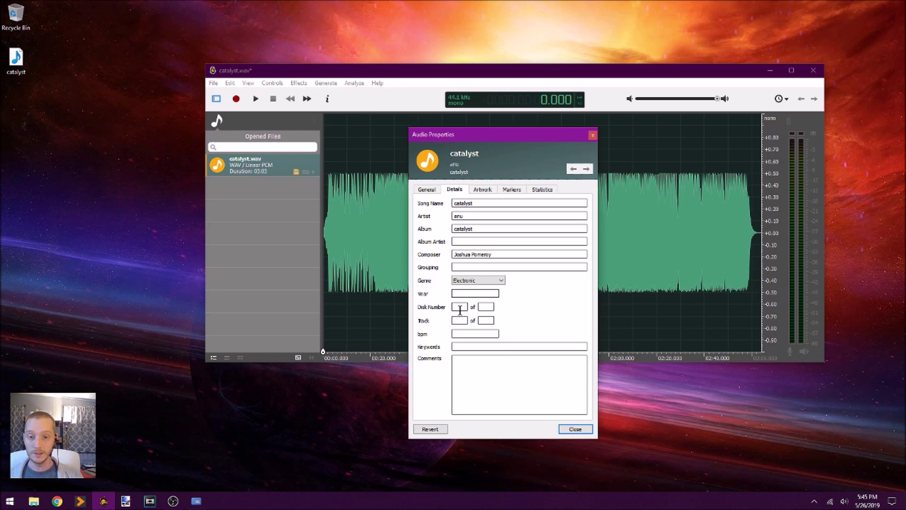
{"action": "type", "text": "2019"}
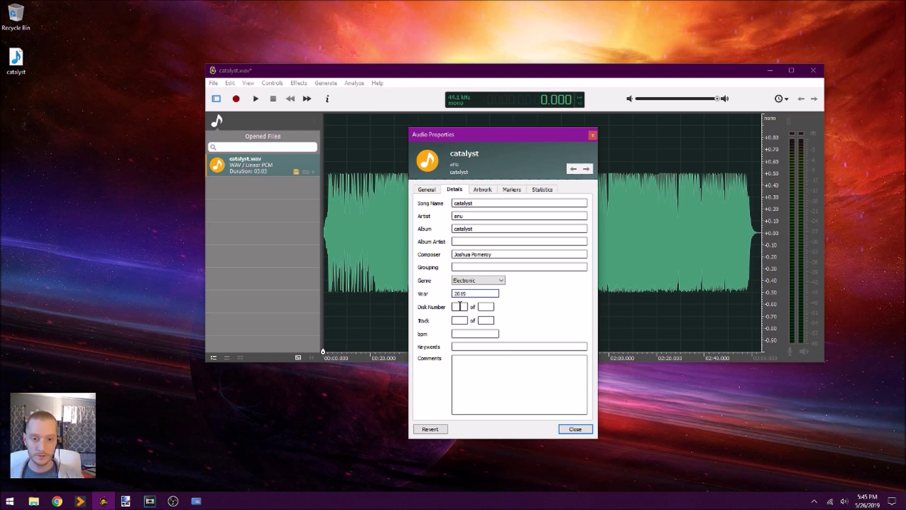
Number the track 1 of 5 and set its bpm to 98, taking the tempo from the energyXT project
{"action": "left_click", "coordinate": [460, 321]}
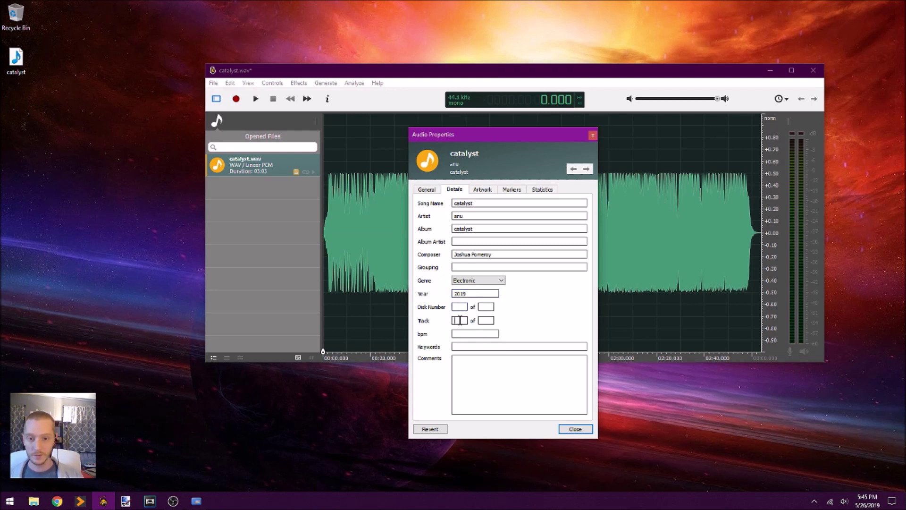
{"action": "type", "text": "1"}
{"action": "left_click", "coordinate": [487, 321]}
{"action": "type", "text": "5"}
{"action": "left_click", "coordinate": [491, 334]}
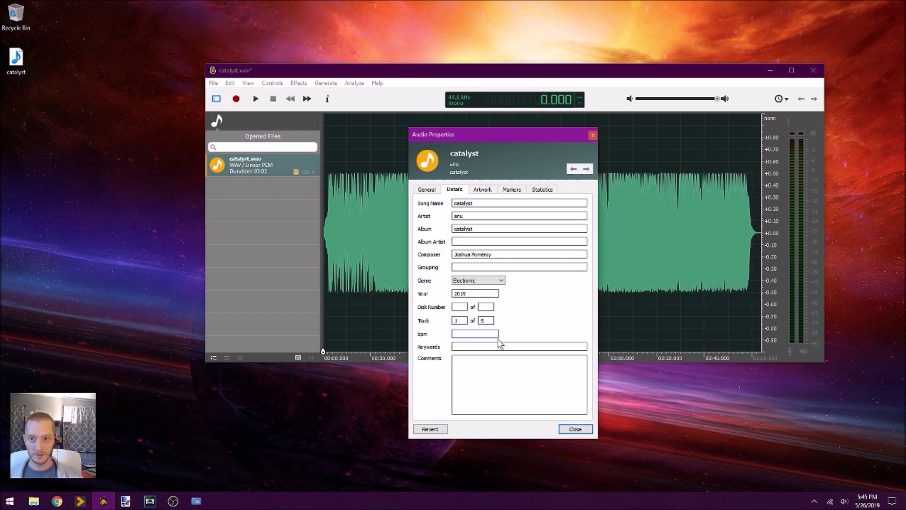
{"action": "left_click", "coordinate": [81, 501]}
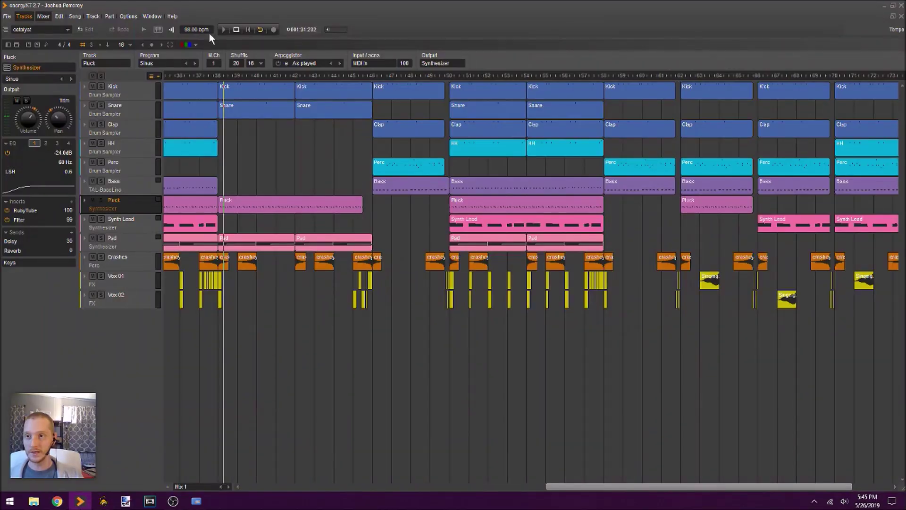
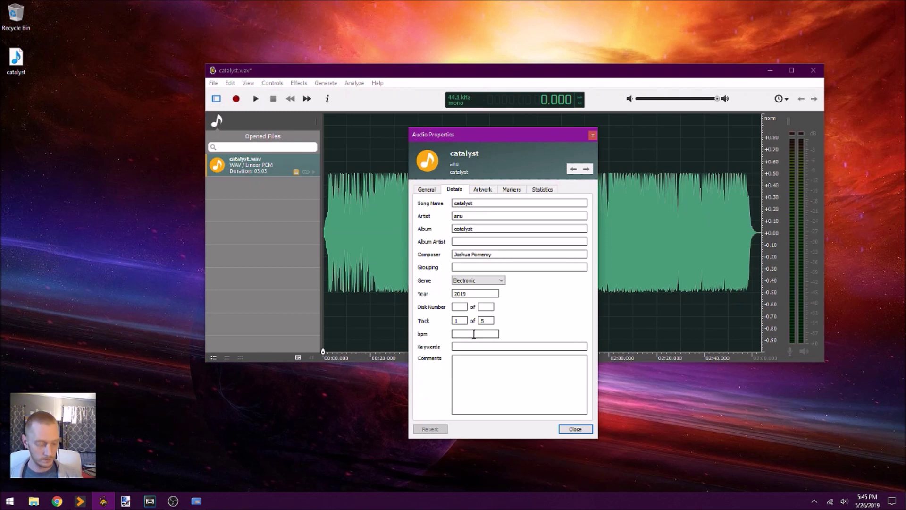
{"action": "left_click", "coordinate": [491, 346]}
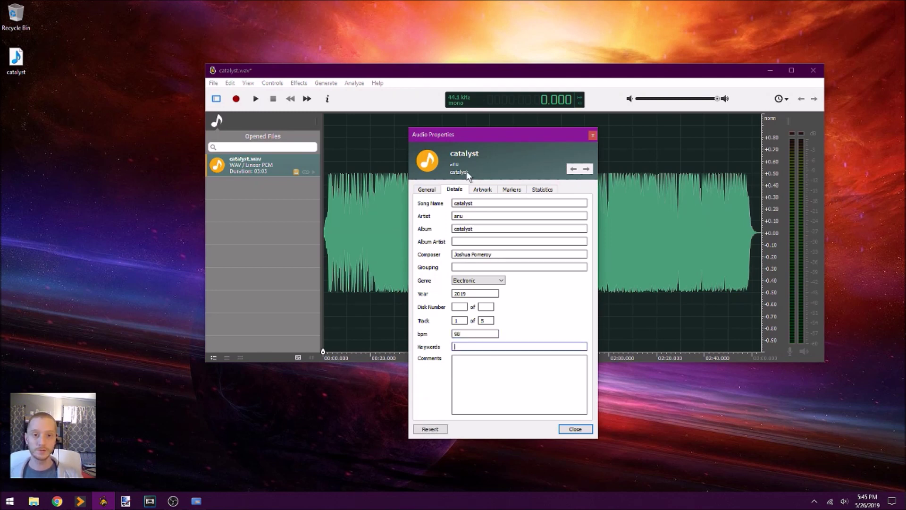
Add the Music Covers image from the Downloads > anu > catalyst folder as the album artwork, and minimize the folder window
{"action": "left_click", "coordinate": [482, 189]}
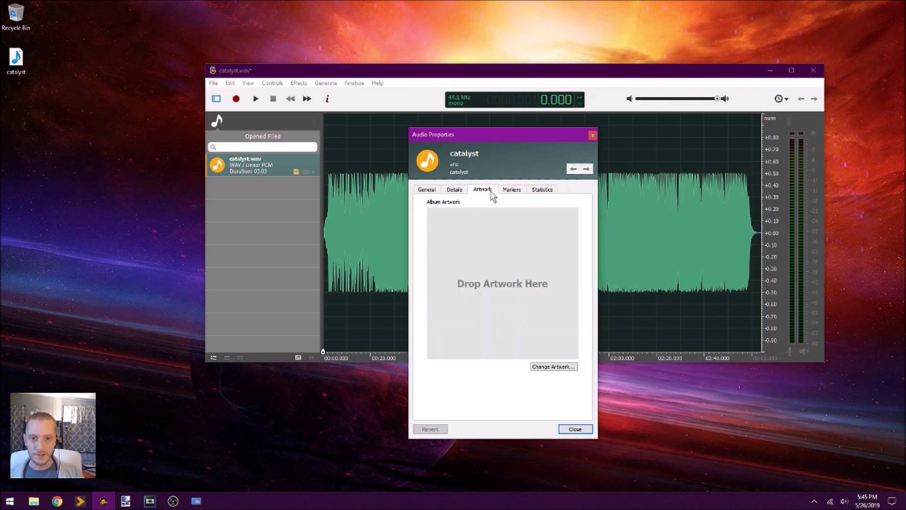
{"action": "left_click", "coordinate": [39, 503]}
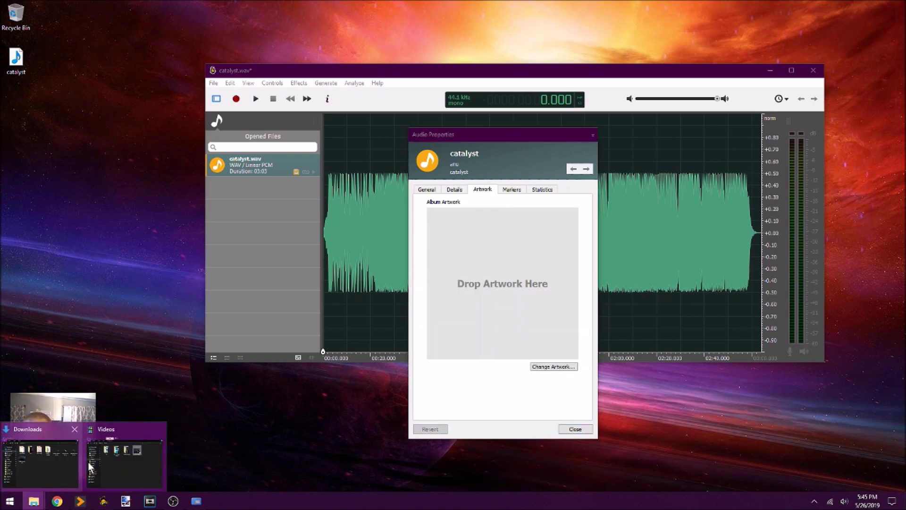
{"action": "left_click", "coordinate": [40, 457]}
{"action": "double_click", "coordinate": [574, 200]}
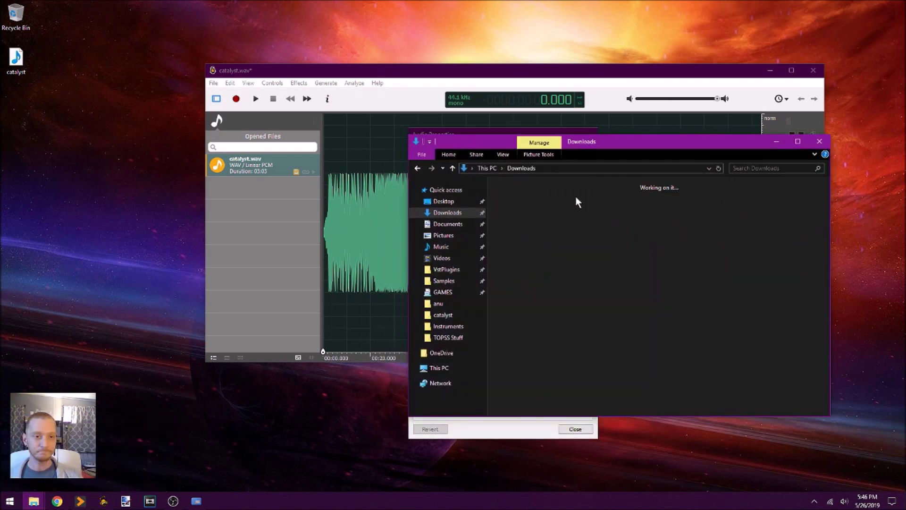
{"action": "left_click_drag", "start_coordinate": [612, 142], "coordinate": [204, 103]}
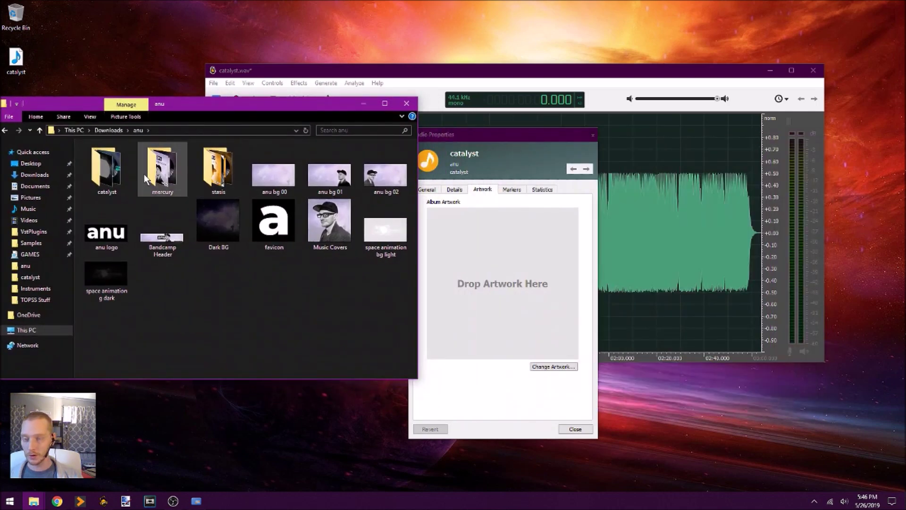
{"action": "double_click", "coordinate": [115, 169]}
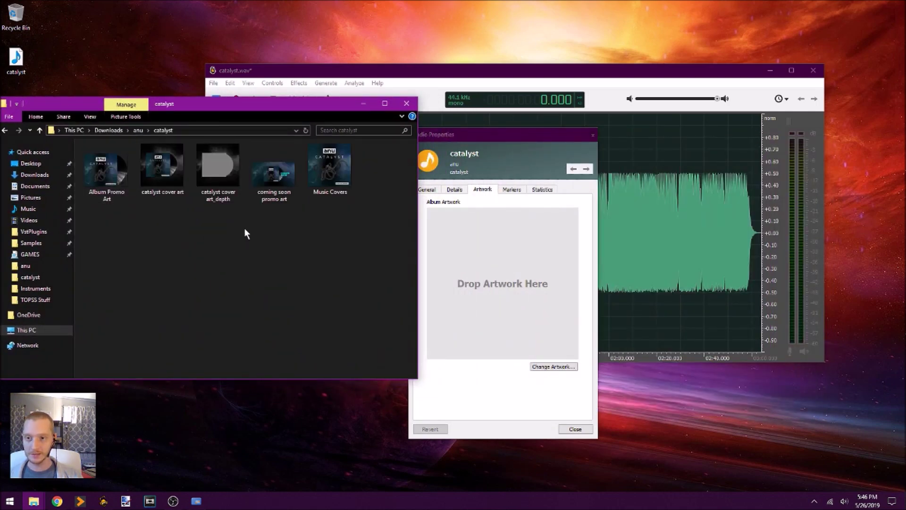
{"action": "left_click_drag", "start_coordinate": [323, 178], "coordinate": [525, 296]}
{"action": "left_click", "coordinate": [364, 103]}
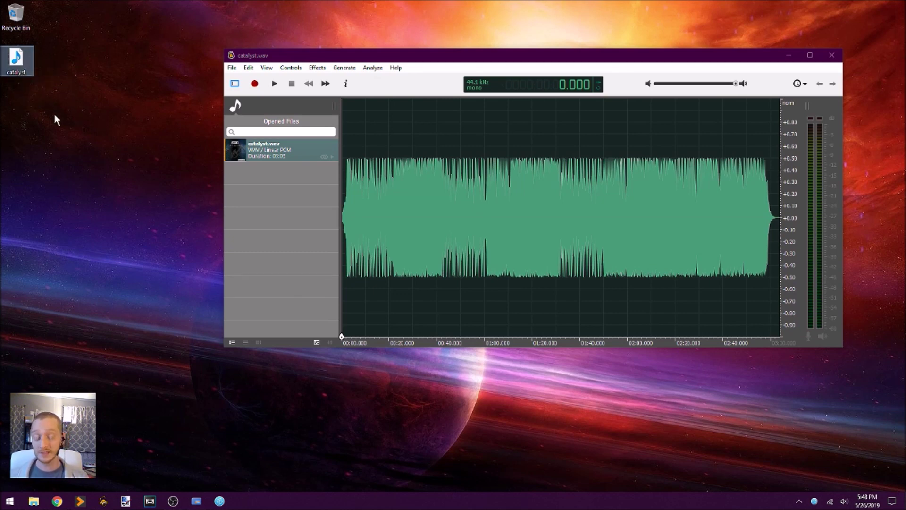
Preview the catalyst WAV file from the desktop, and convert it to AAC (M4A) in MediaHuman Audio Converter
{"action": "key", "text": "space"}
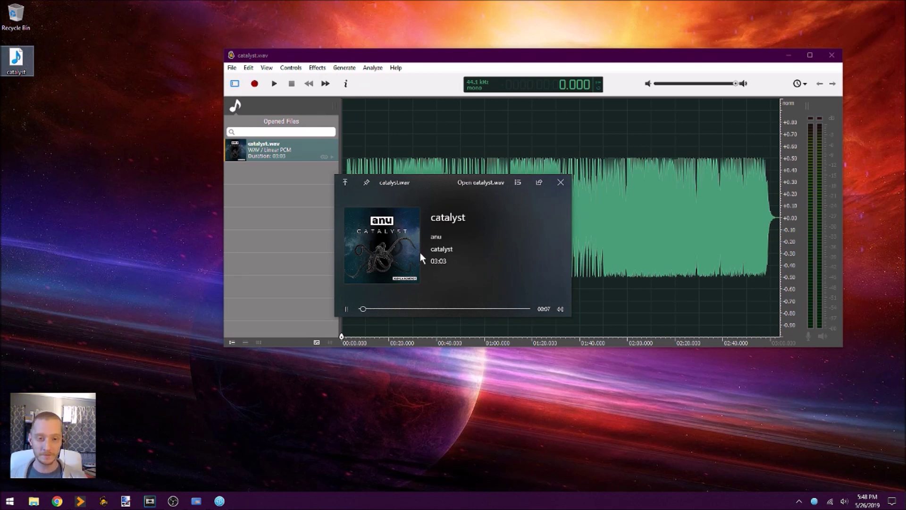
{"action": "left_click", "coordinate": [561, 183]}
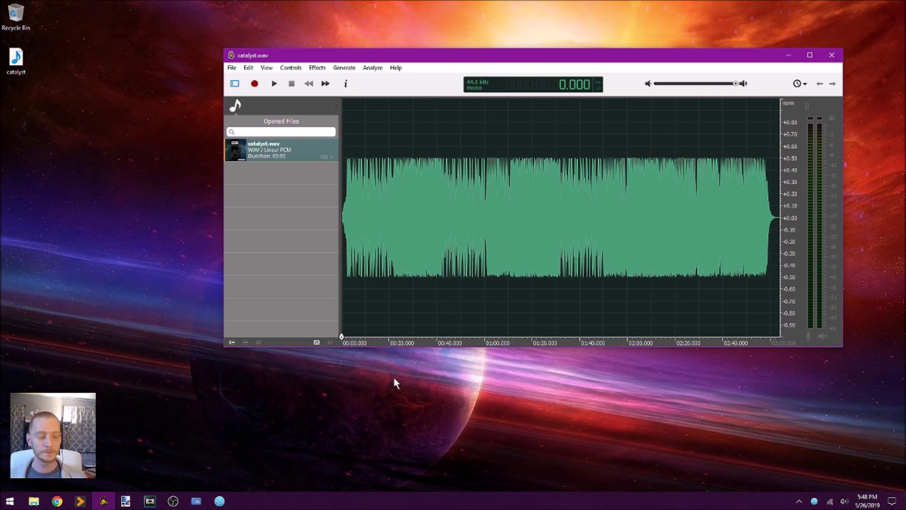
{"action": "left_click", "coordinate": [219, 500]}
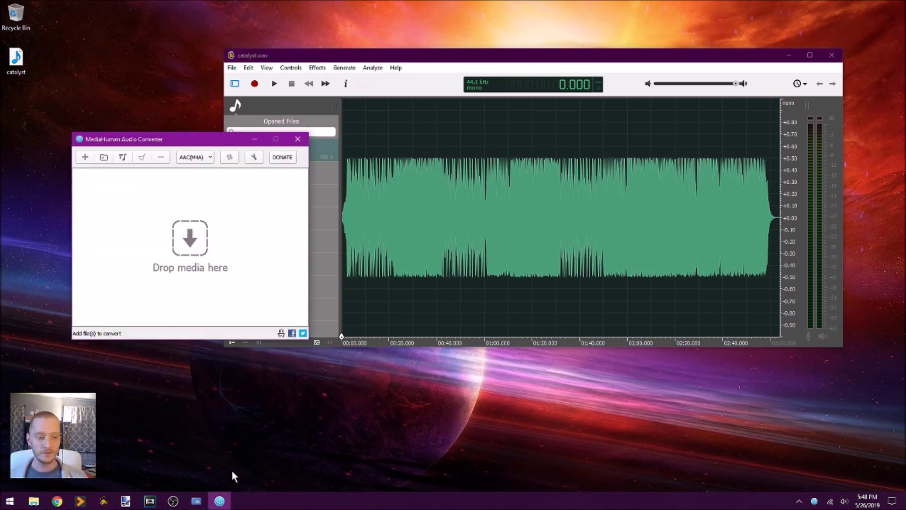
{"action": "left_click_drag", "start_coordinate": [16, 58], "coordinate": [192, 271]}
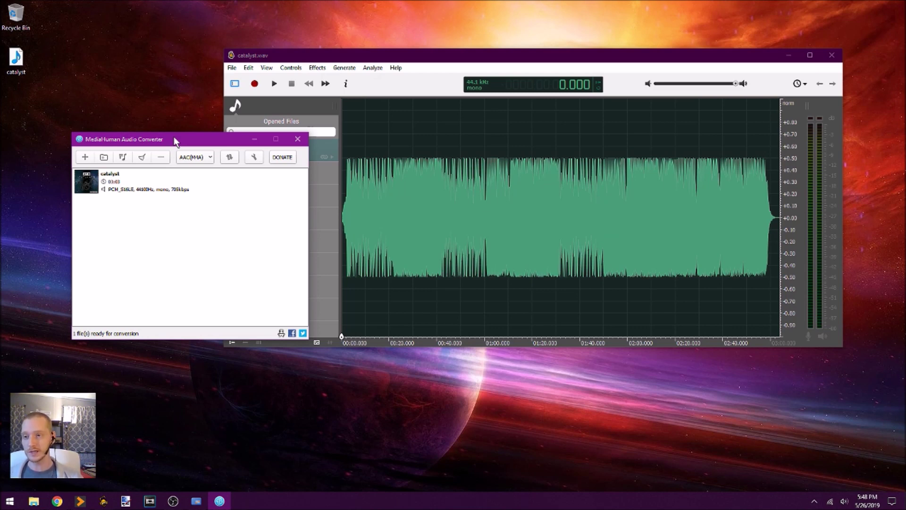
{"action": "left_click", "coordinate": [229, 157]}
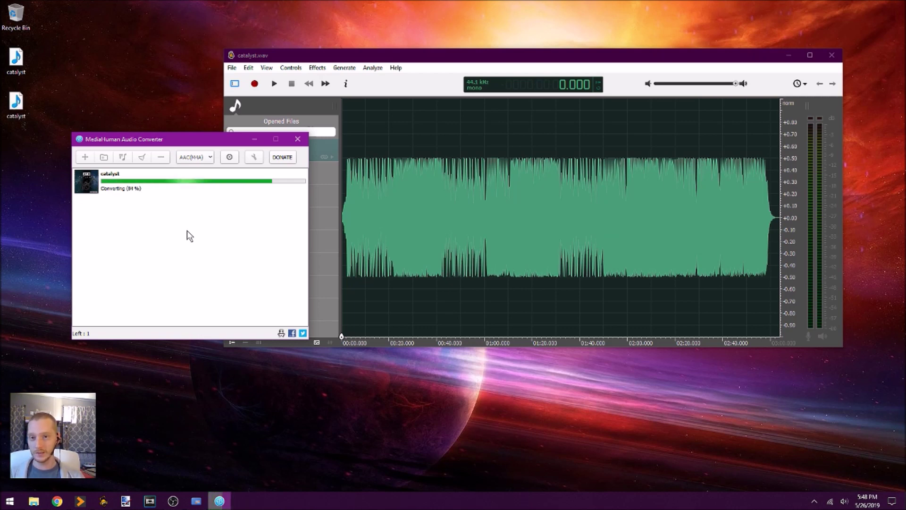
{"action": "left_click", "coordinate": [257, 140]}
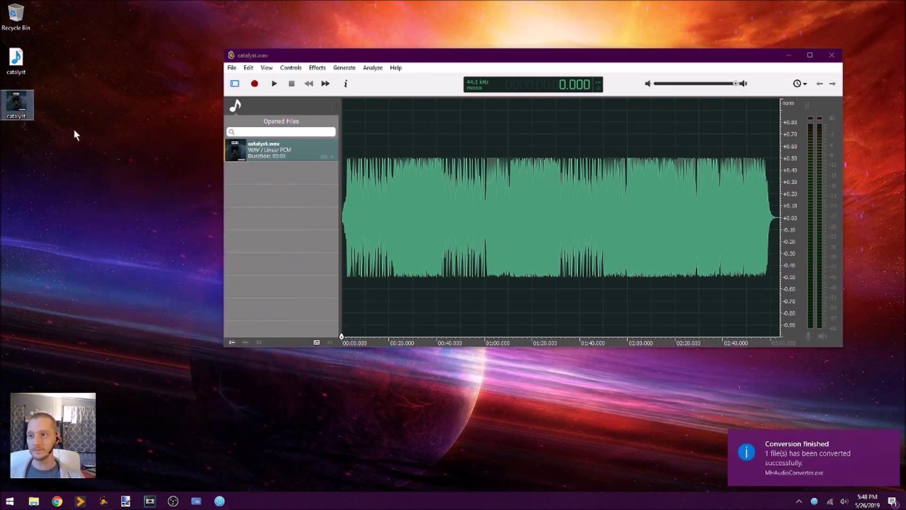
Preview the converted catalyst.m4a on the desktop to check its sound, artwork and tags, and check its entry in the converter
{"action": "right_click", "coordinate": [20, 106]}
{"action": "key", "text": "Escape"}
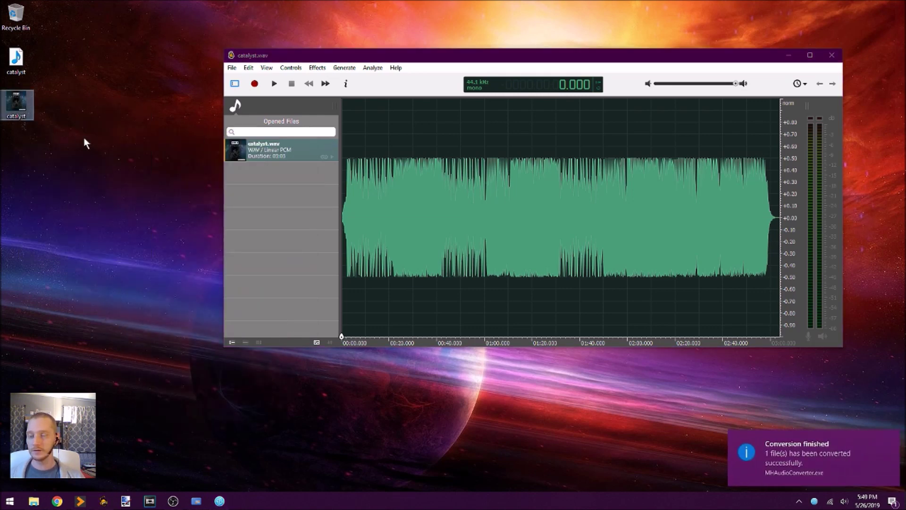
{"action": "key", "text": "space"}
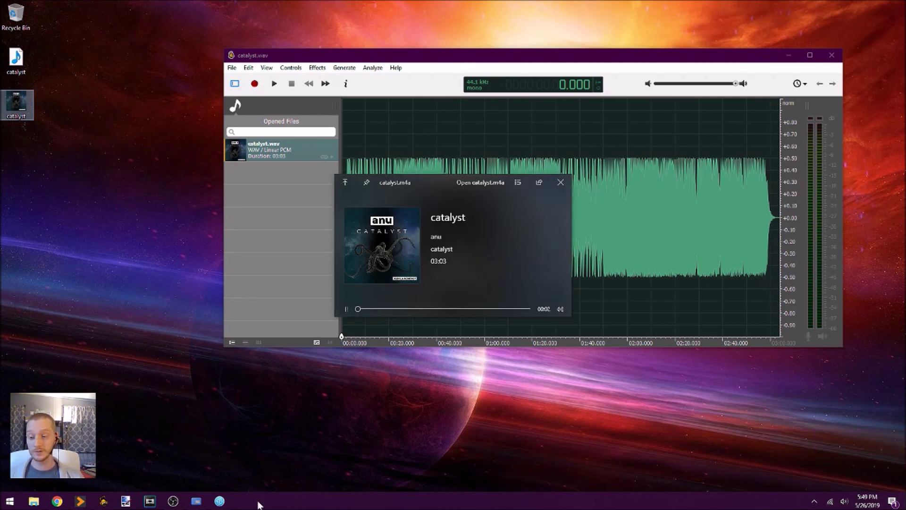
{"action": "mouse_move", "coordinate": [220, 501]}
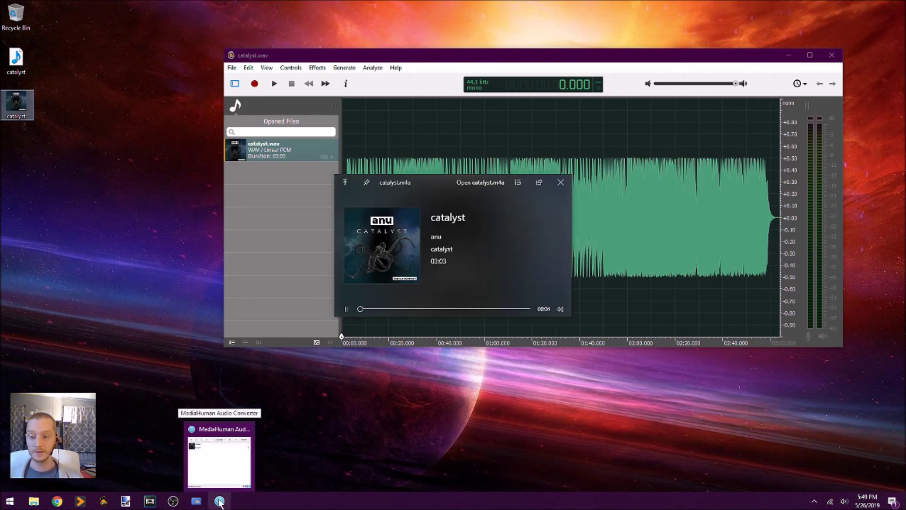
{"action": "left_click", "coordinate": [219, 501]}
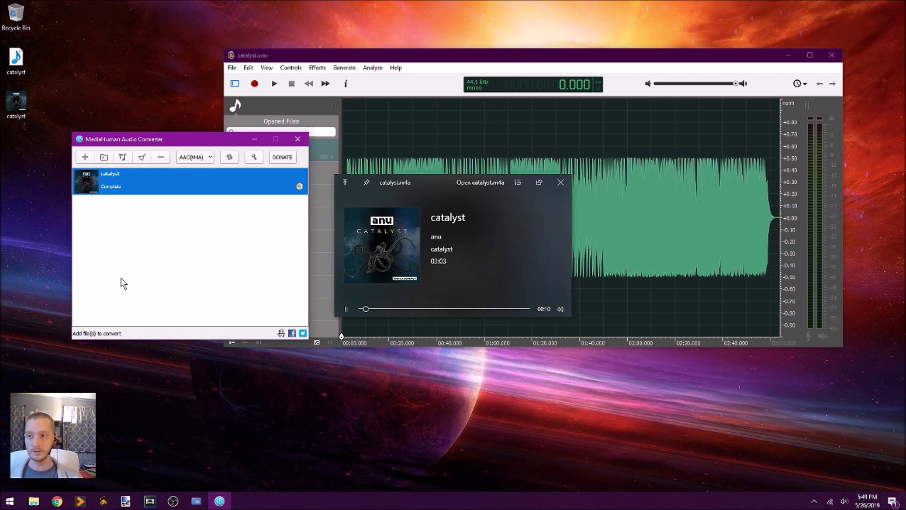
{"action": "left_click", "coordinate": [560, 182]}
Close and relaunch MediaHuman Audio Converter to check its output format
{"action": "left_click", "coordinate": [298, 139]}
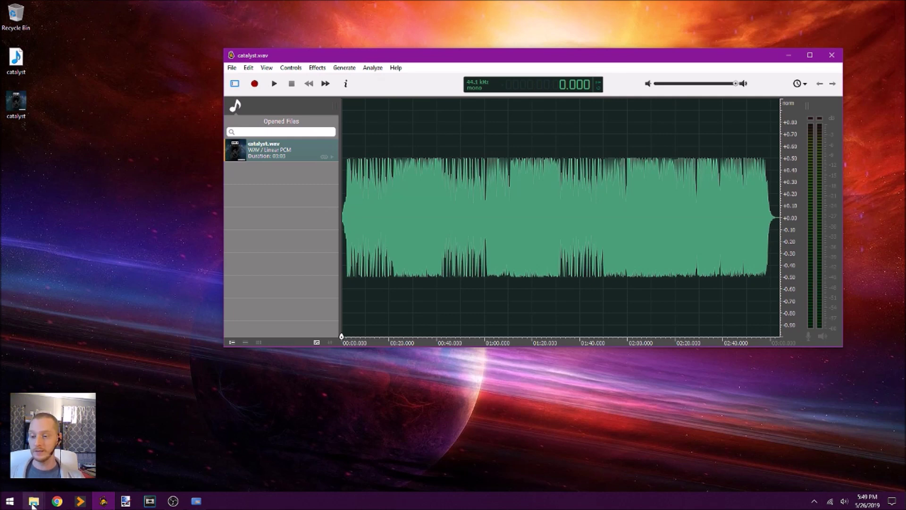
{"action": "left_click", "coordinate": [9, 501]}
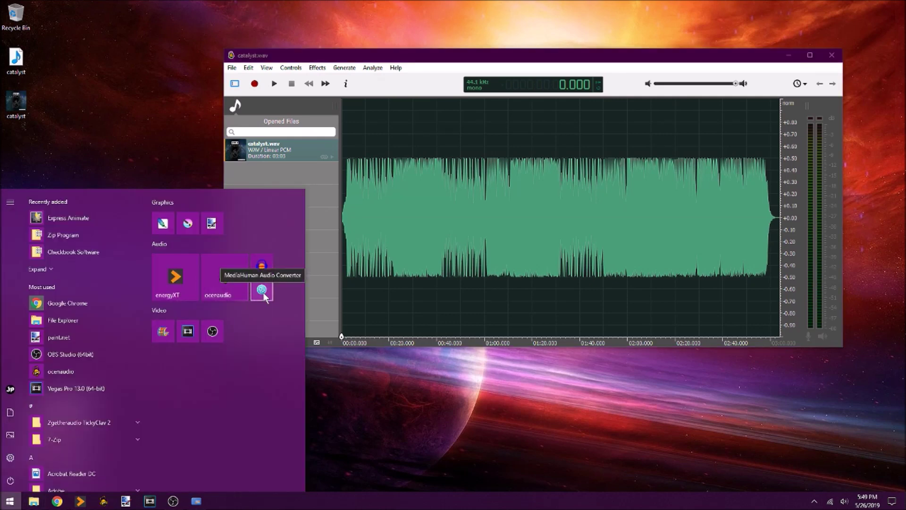
{"action": "left_click", "coordinate": [262, 290]}
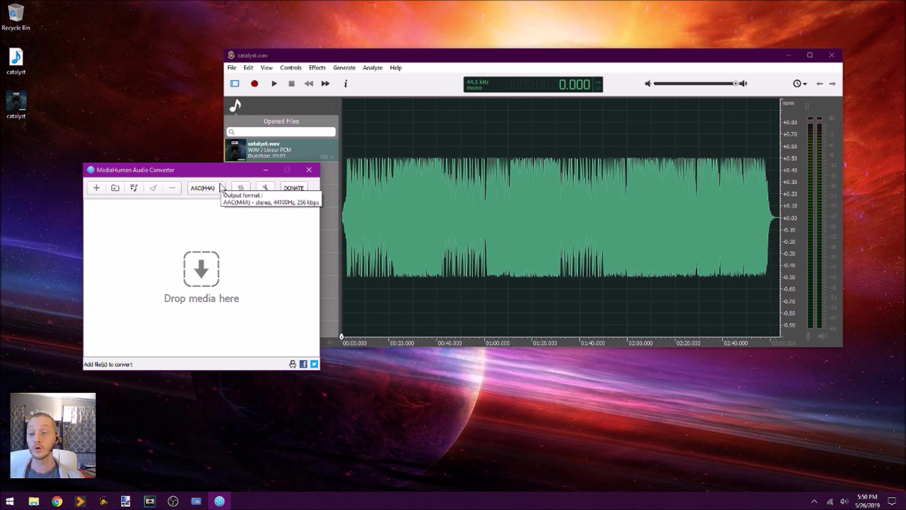